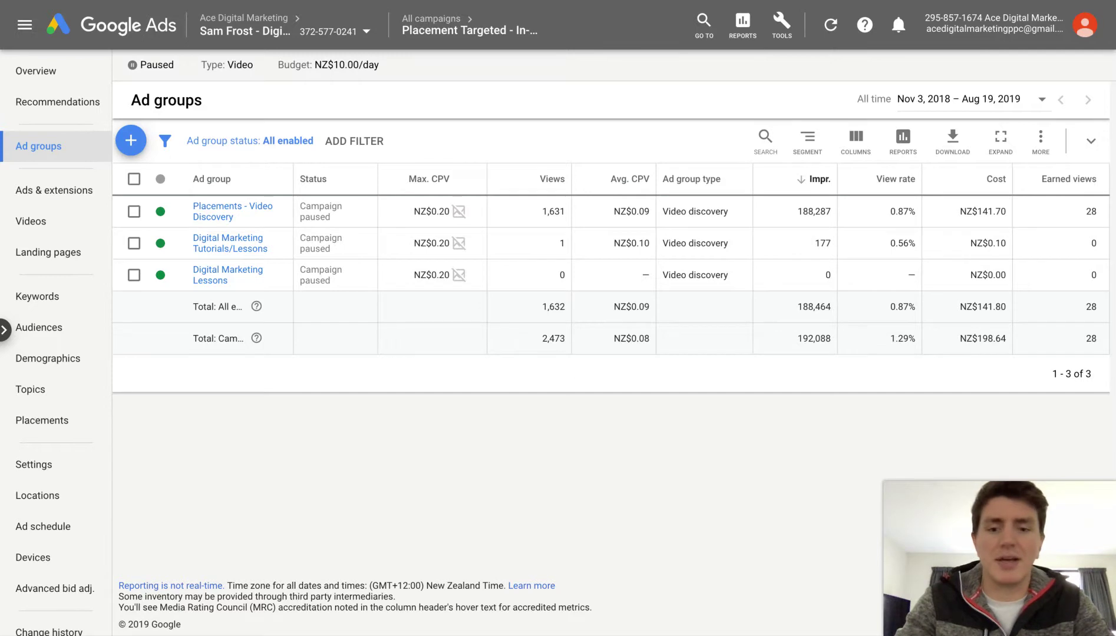
Step: Show the performance overview of the placement-targeted video campaign
click(6, 330)
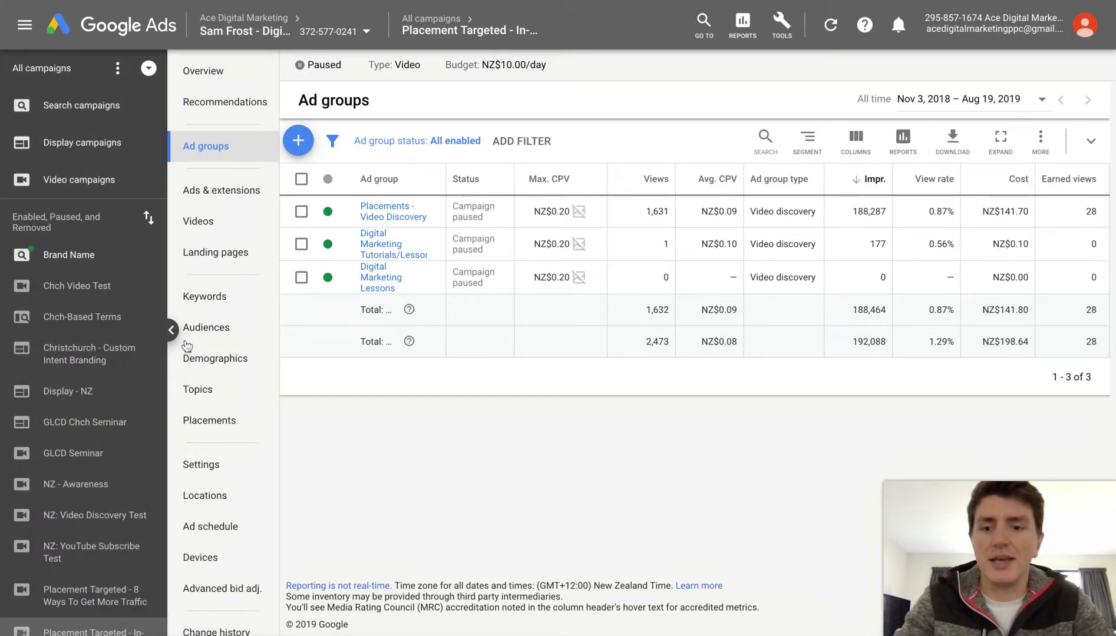
click(171, 330)
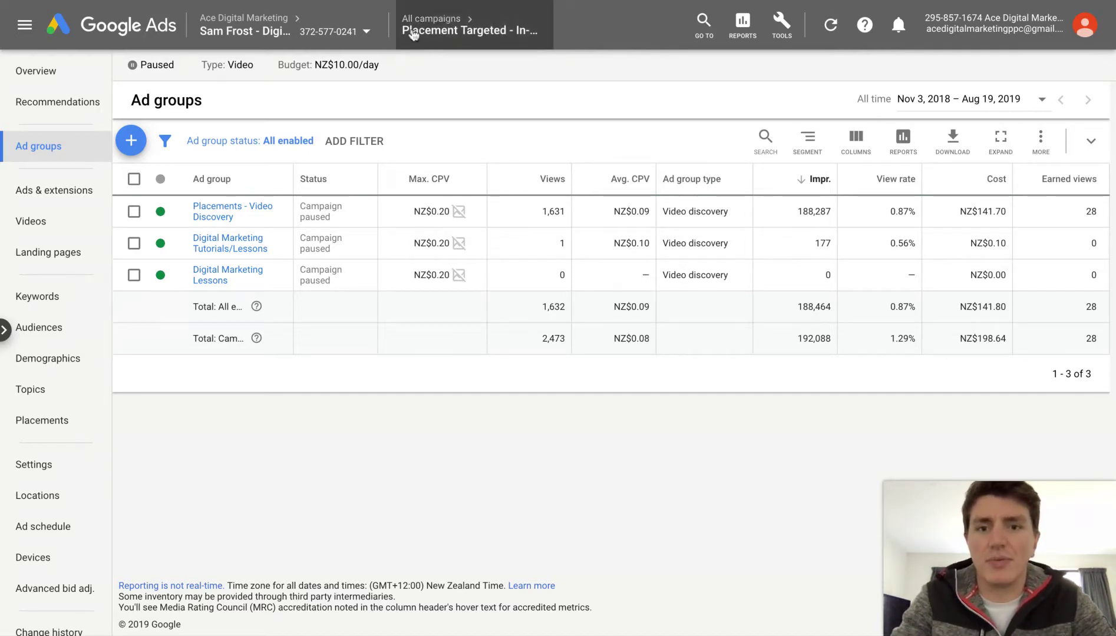
click(83, 75)
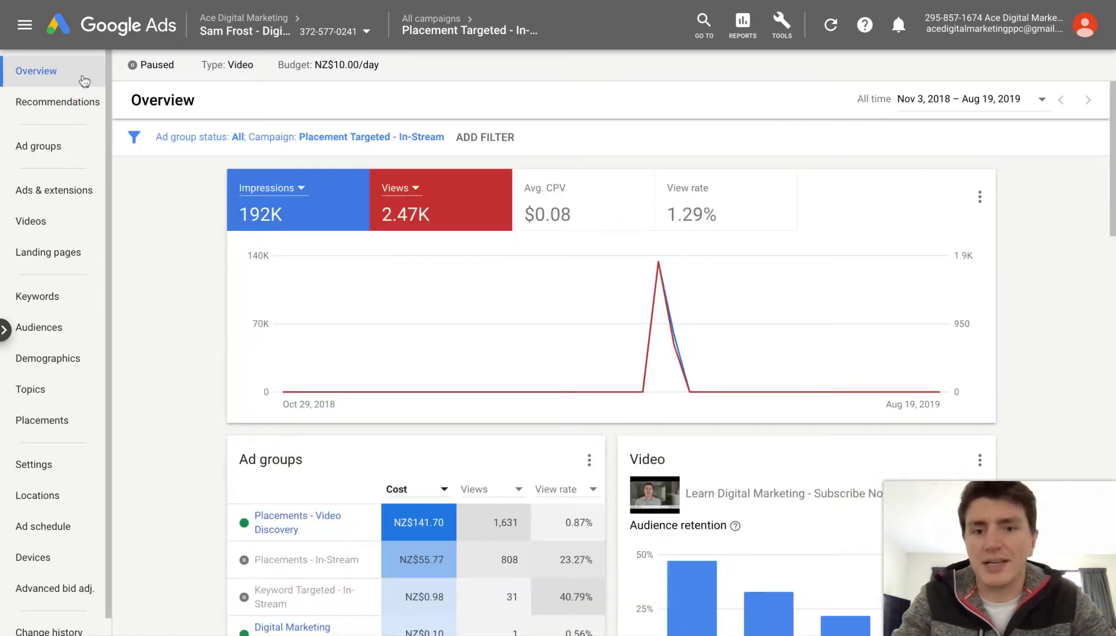
scroll(75, 382, down, 1)
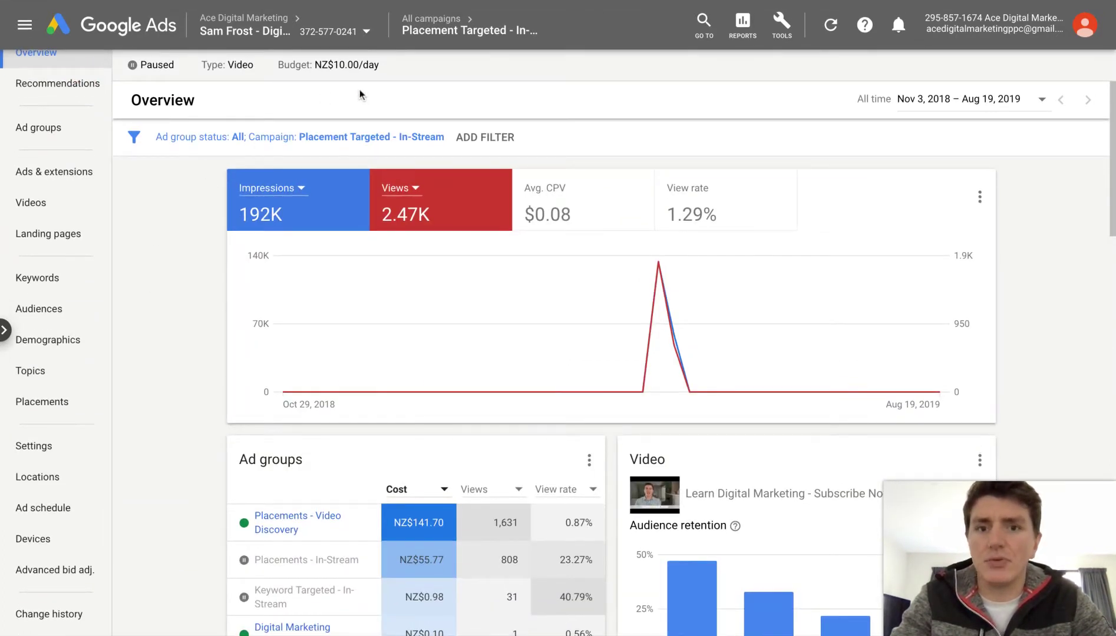
Step: Open the campaign's targeted locations and set the United States bid adjustment to a 20% increase
click(59, 478)
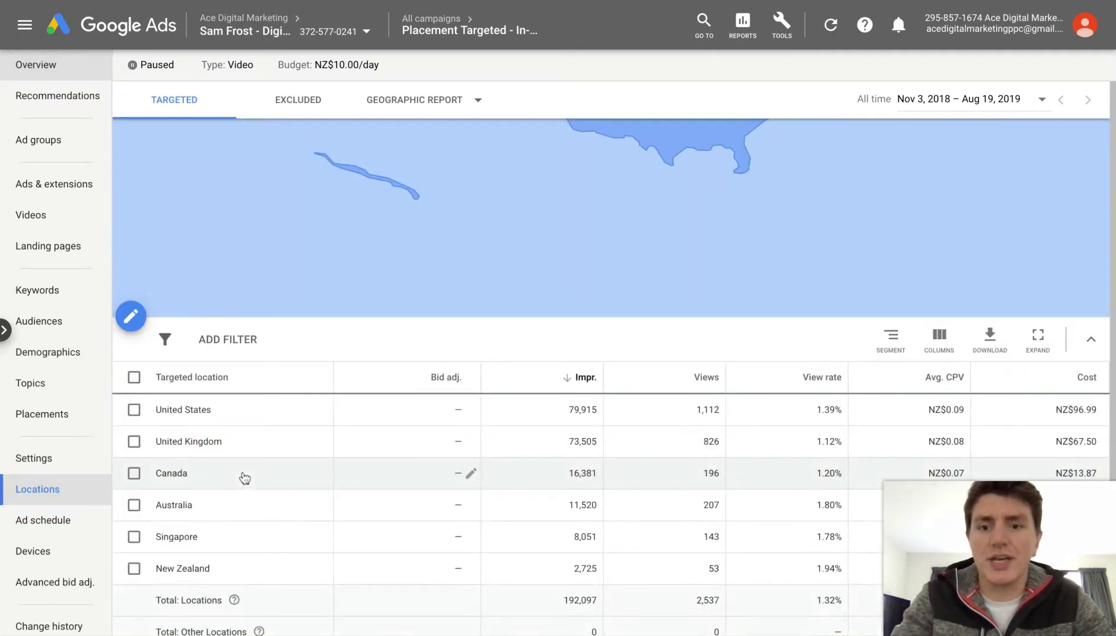
scroll(336, 420, down, 3)
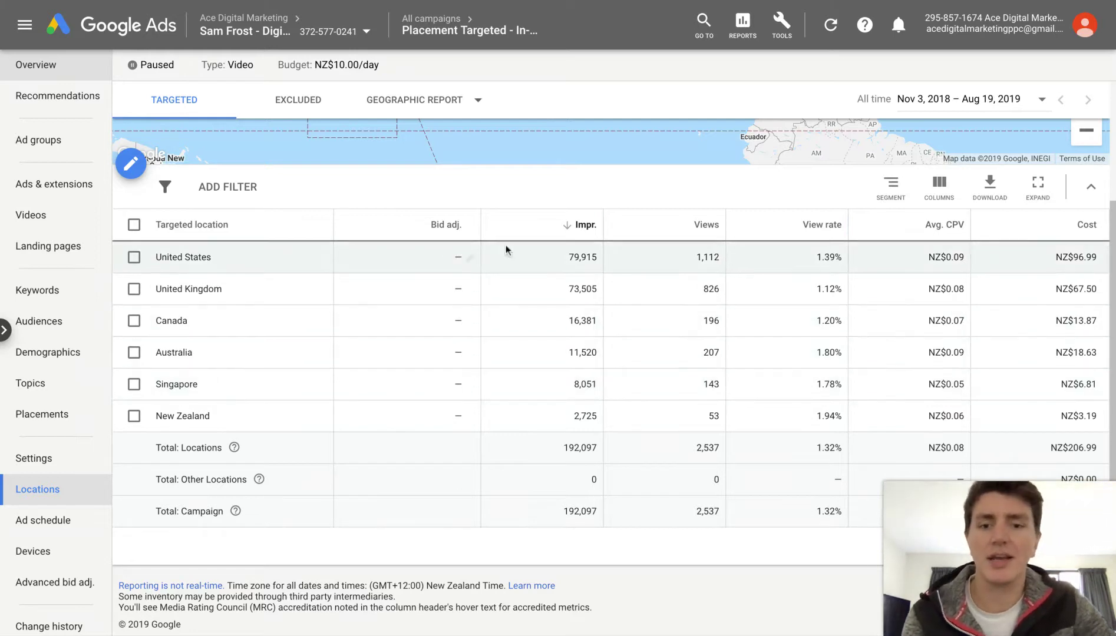
click(466, 259)
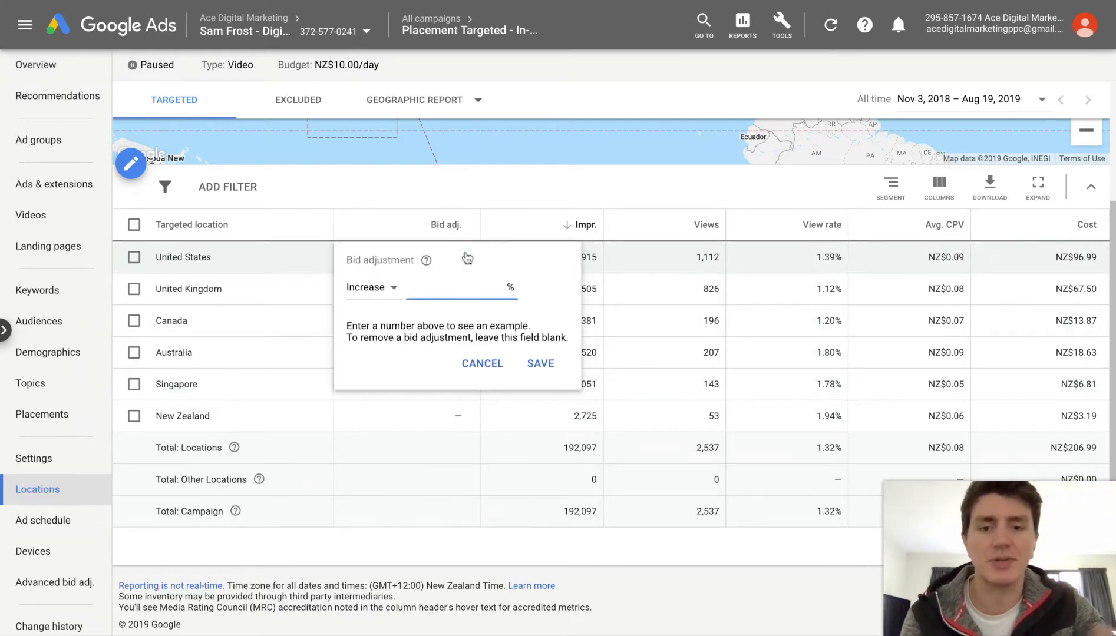
text(20)
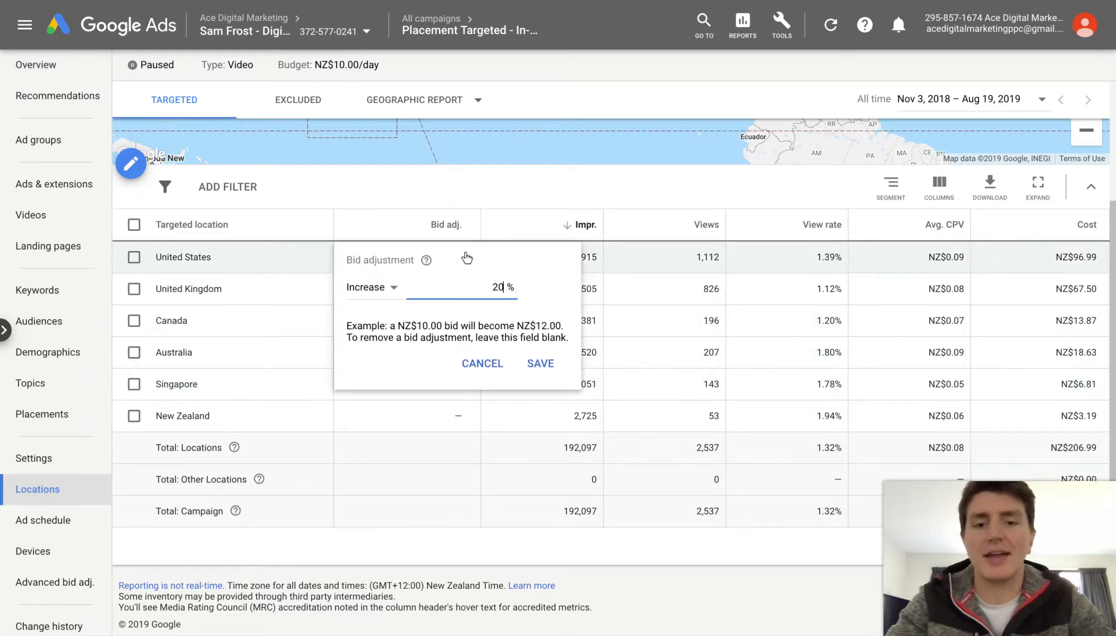
click(541, 364)
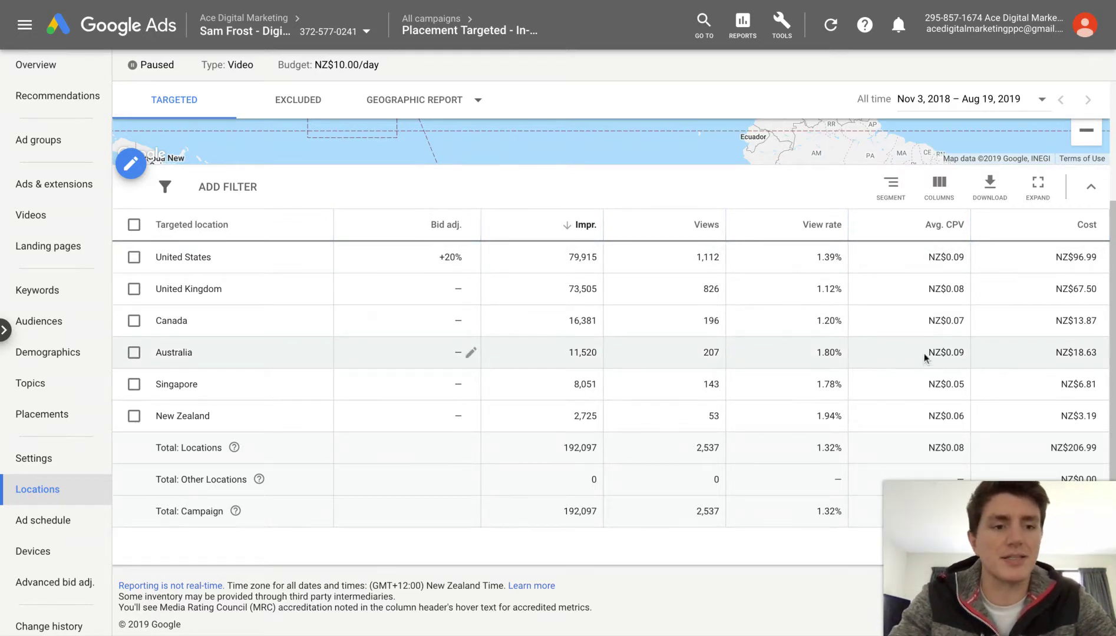
Step: Look over the map of targeted countries and open the user location report
scroll(1081, 280, up, 3)
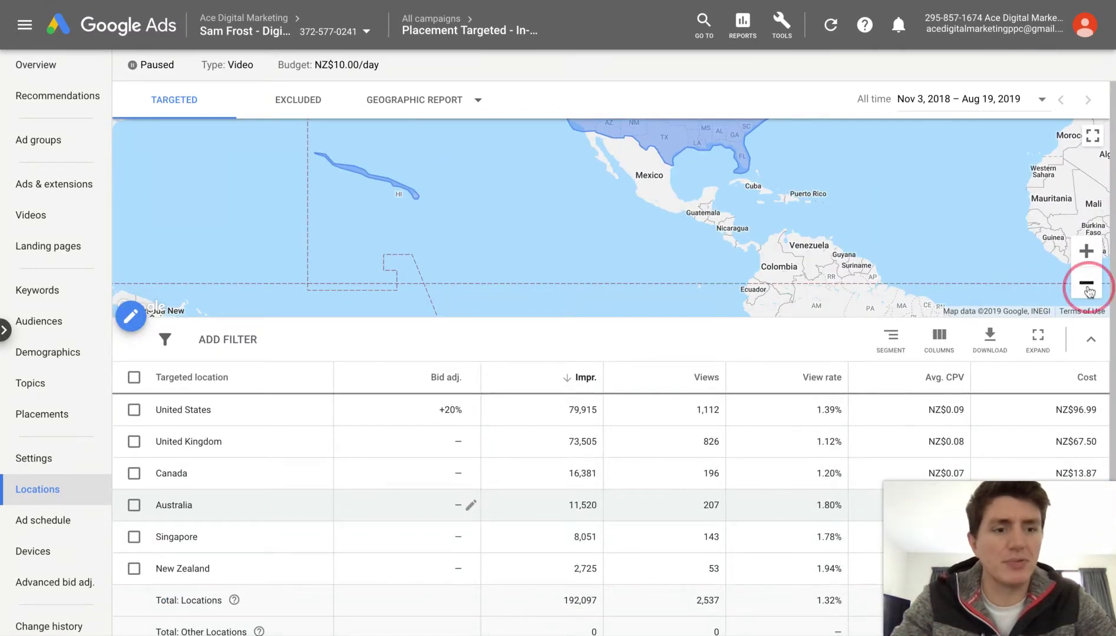
drag(889, 171, 884, 344)
drag(836, 153, 688, 312)
drag(783, 225, 589, 200)
drag(778, 292, 427, 158)
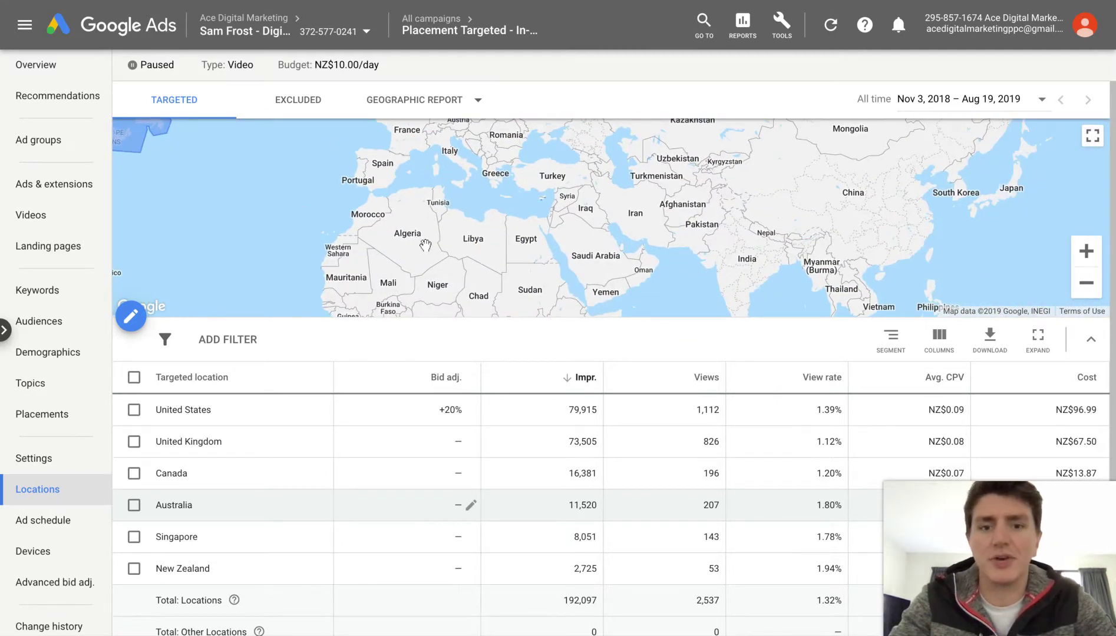
click(421, 100)
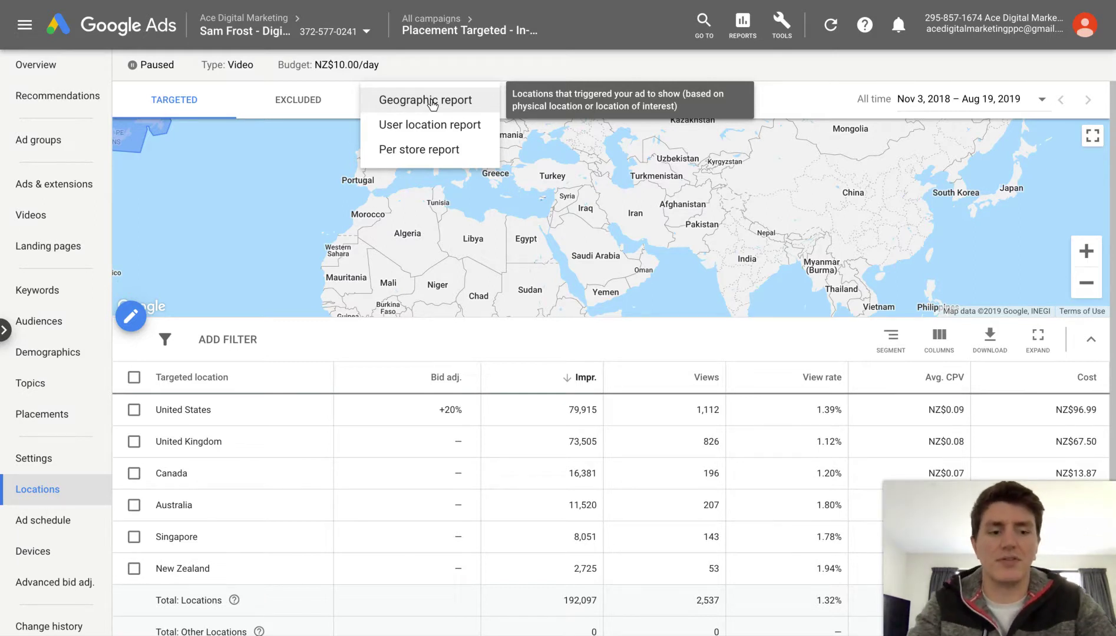
click(406, 126)
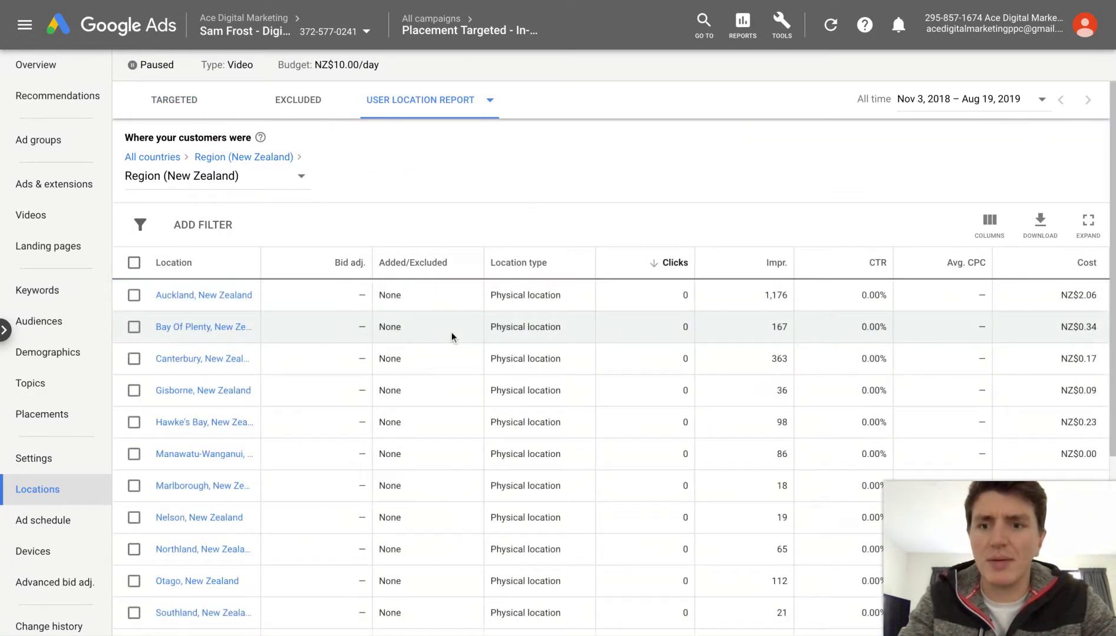
Step: Return the user location report to all countries and break the United States down by state, sorted by impressions
click(271, 175)
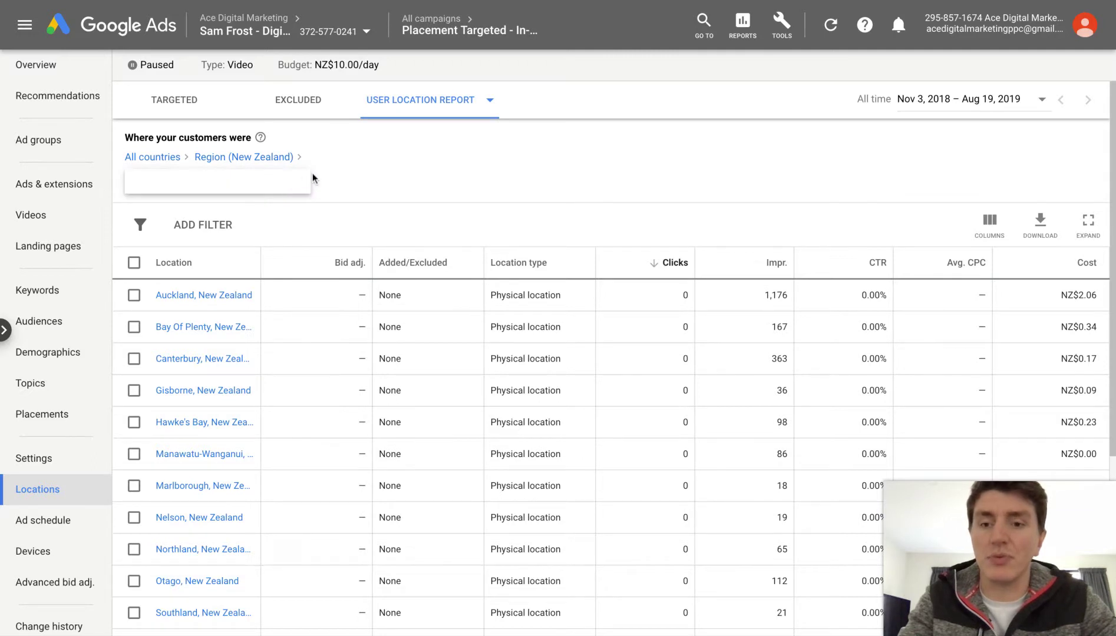
click(216, 157)
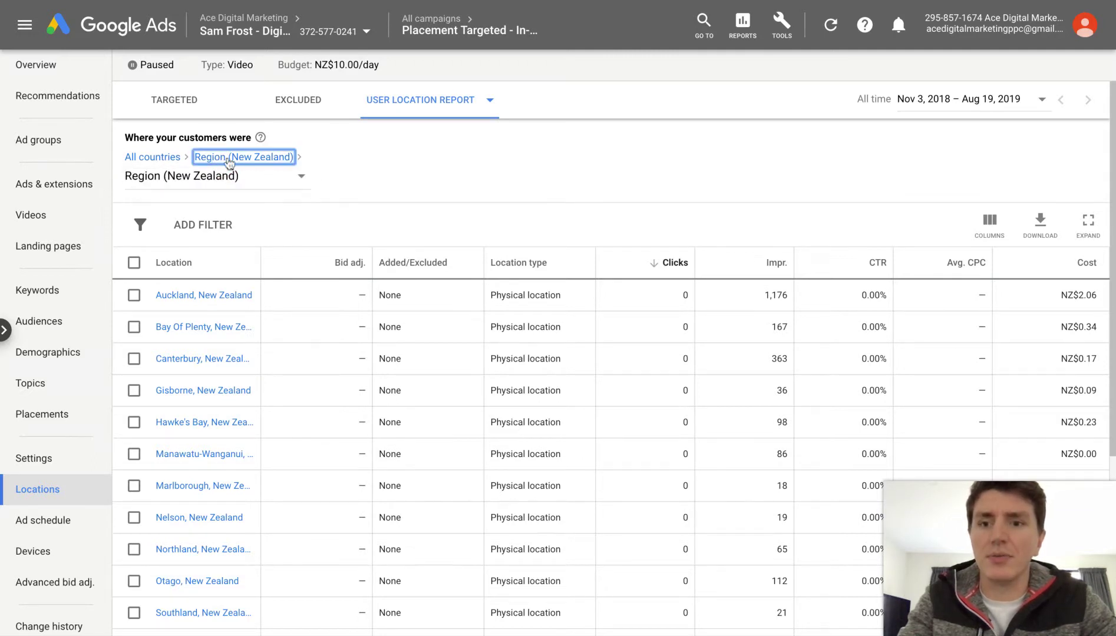
click(211, 179)
click(154, 156)
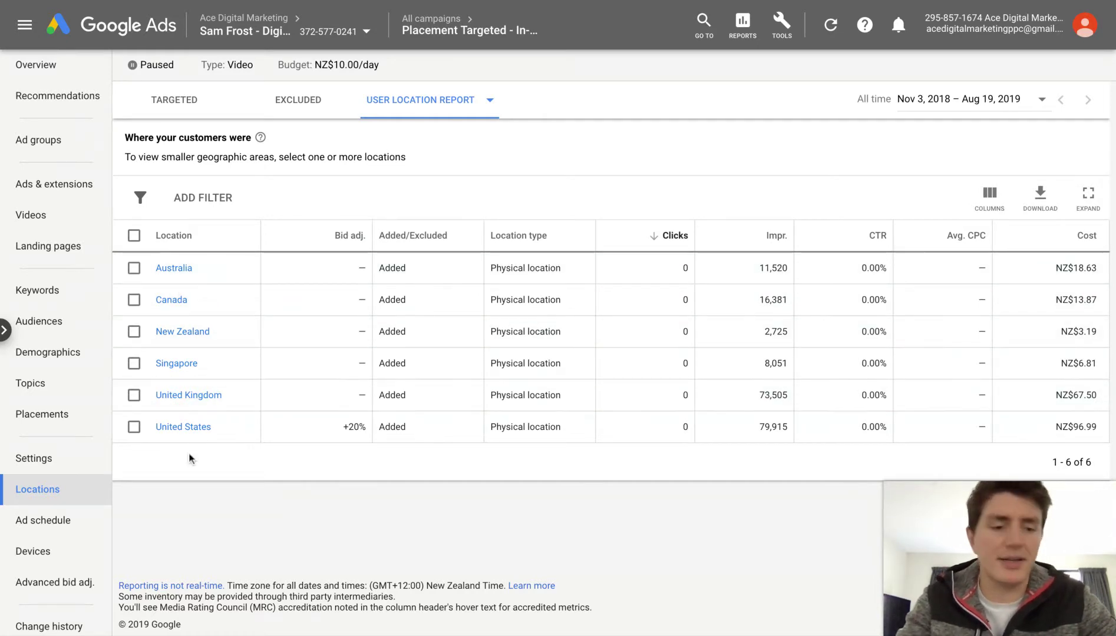
click(186, 430)
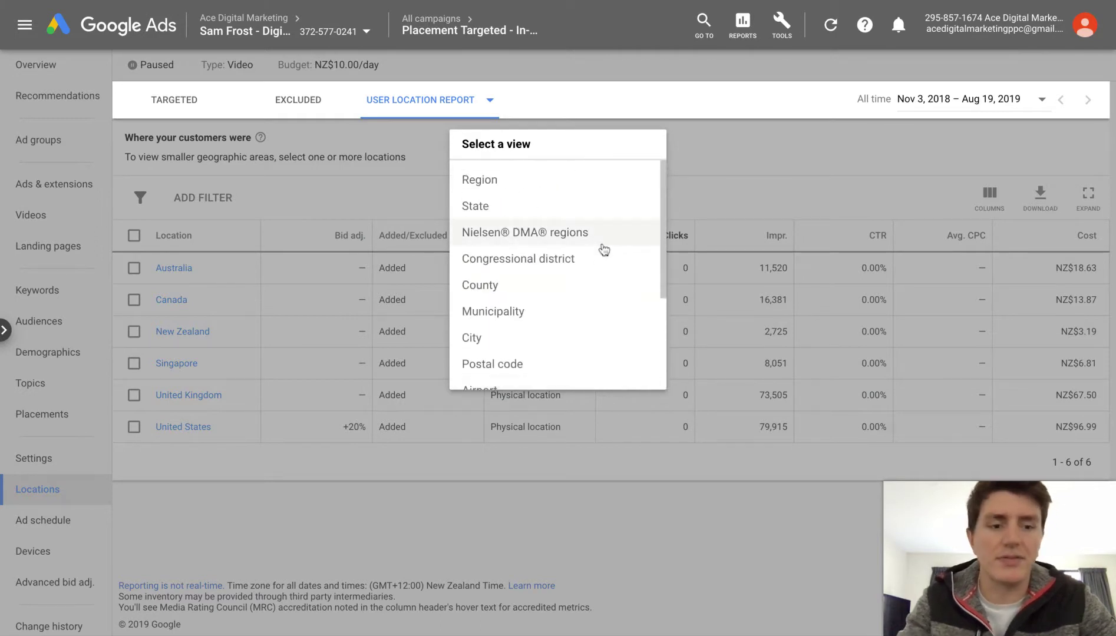
click(556, 202)
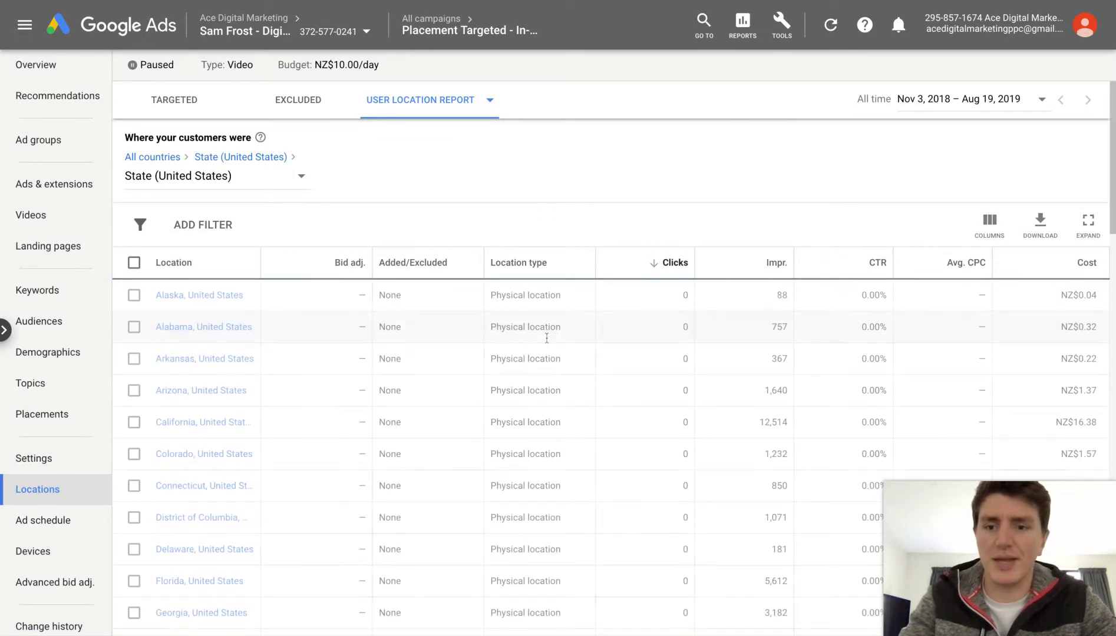
scroll(504, 356, down, 2)
click(768, 180)
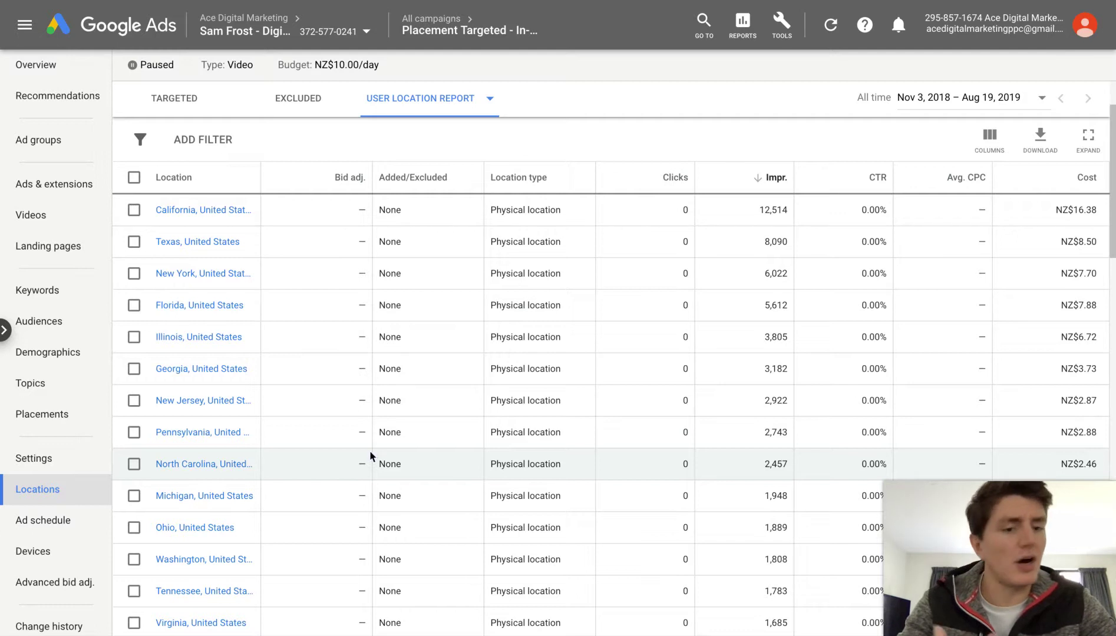
Step: Select Alaska and open the option to add it as a target with a bid adjustment, leaving without saving
click(356, 213)
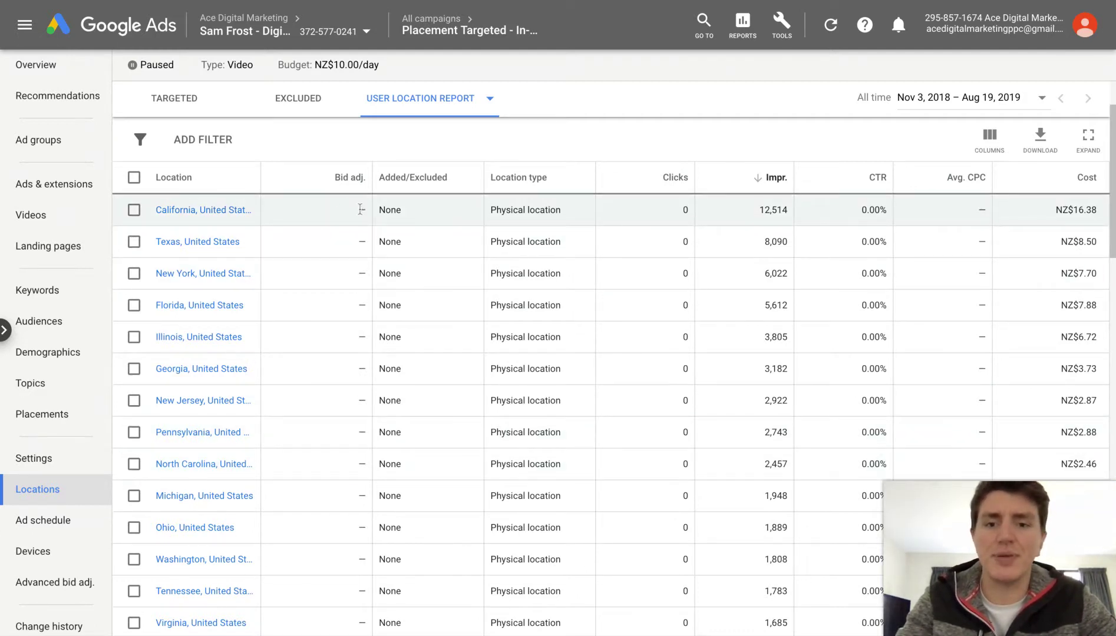
click(355, 178)
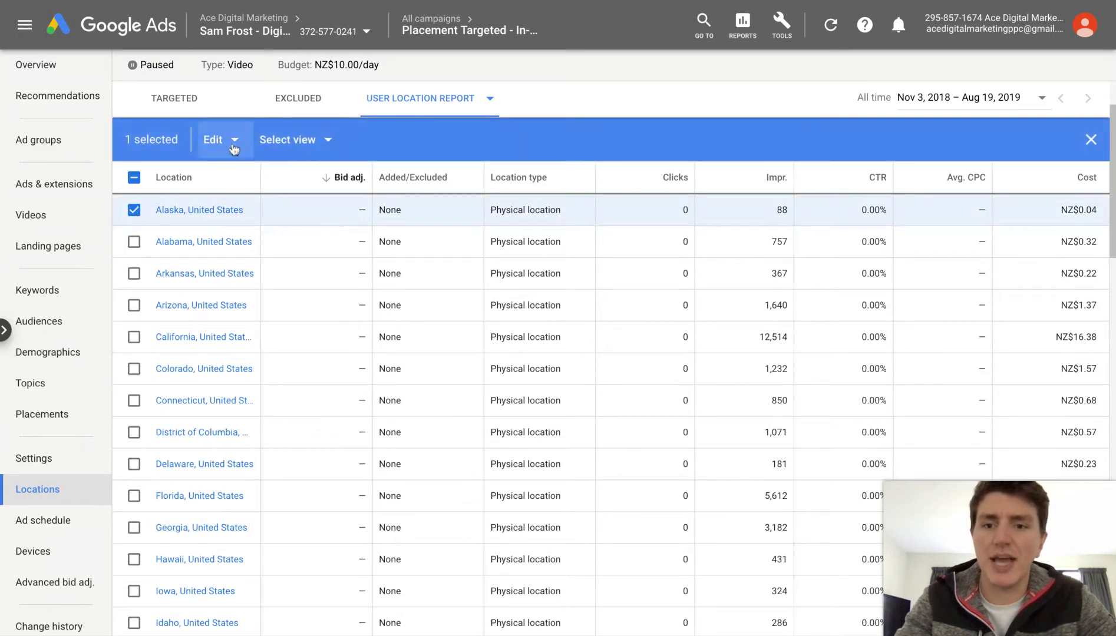
click(214, 139)
click(207, 190)
click(222, 168)
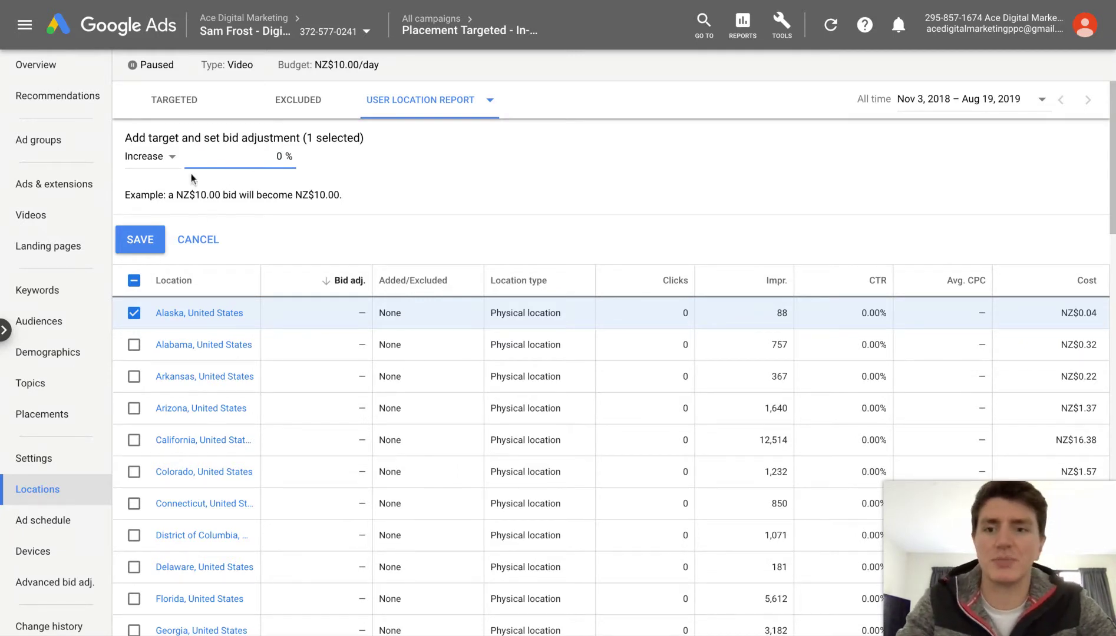
click(176, 159)
click(442, 184)
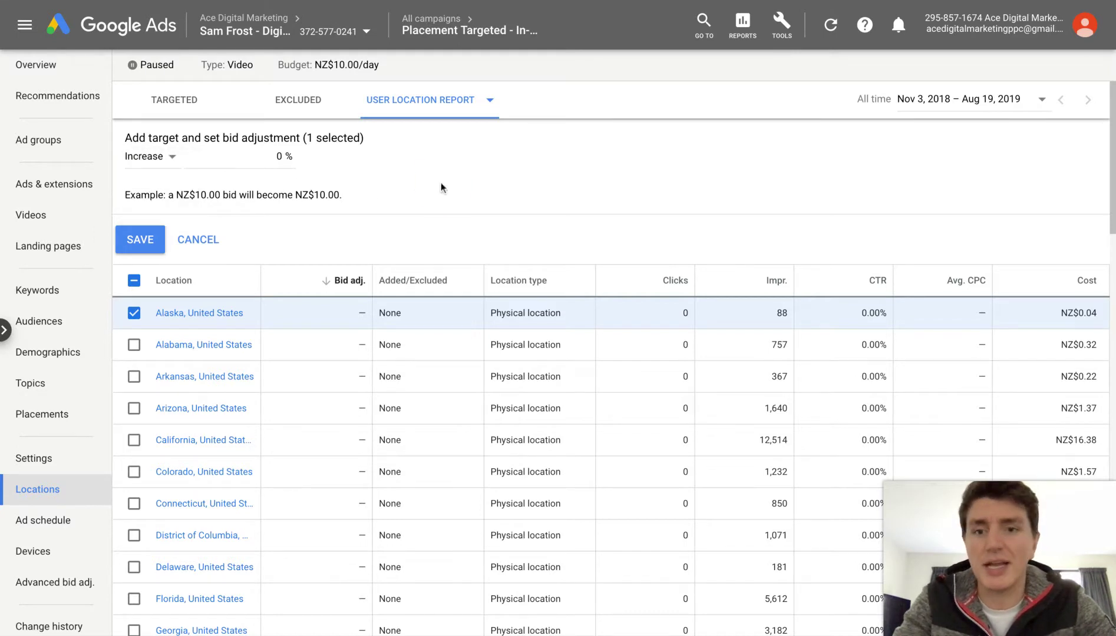
click(214, 242)
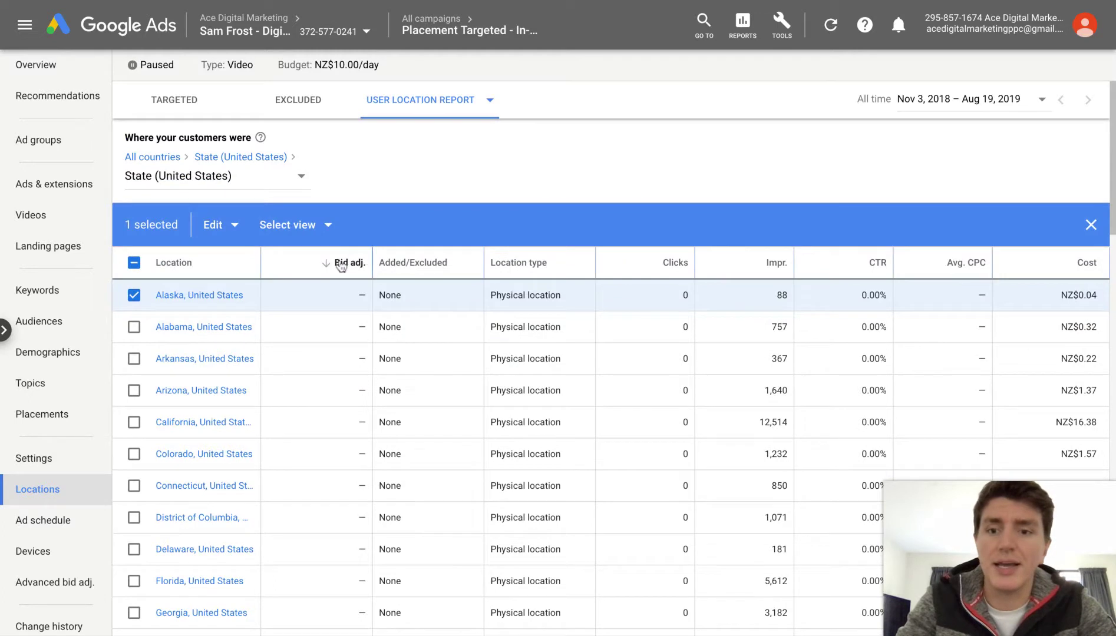
click(229, 238)
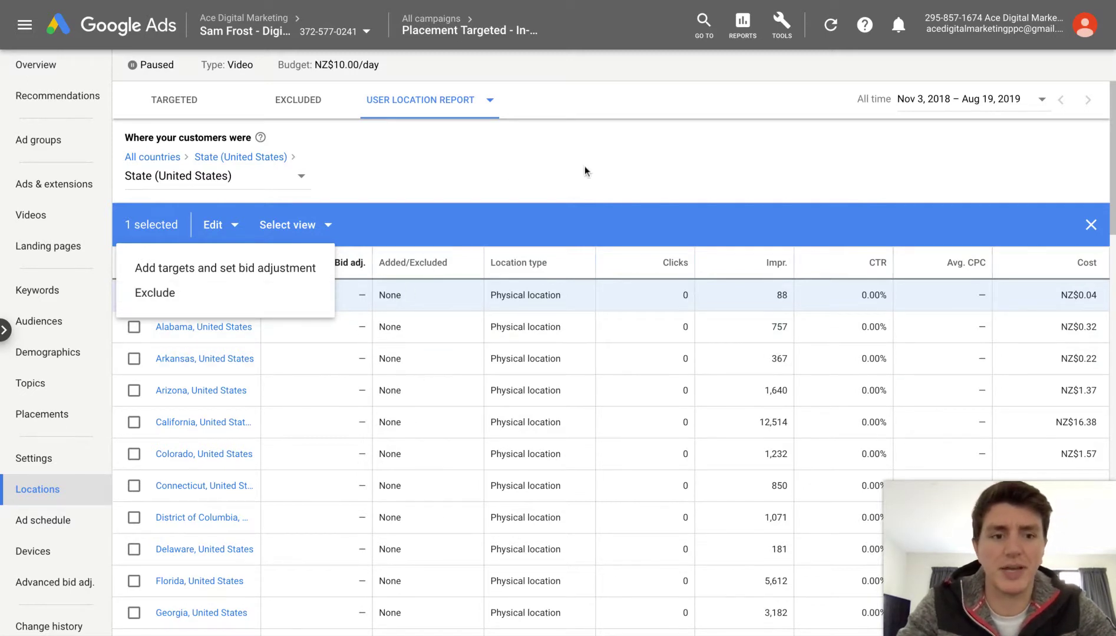
click(436, 166)
Step: Go back to all countries and break New Zealand down by city, sorted by impressions
click(142, 157)
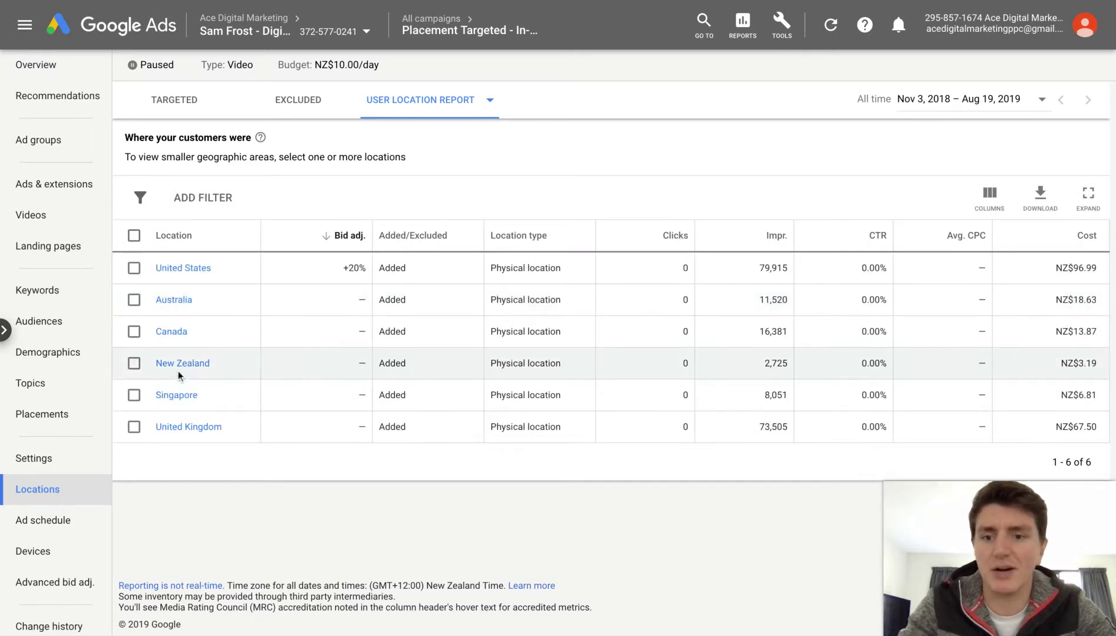
click(178, 365)
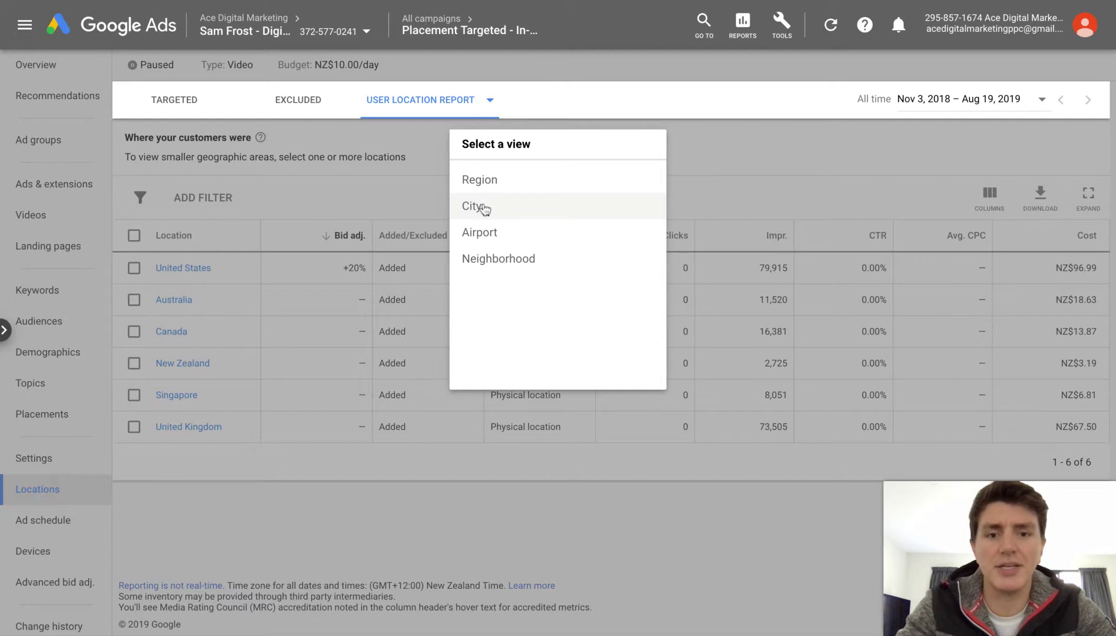
click(485, 207)
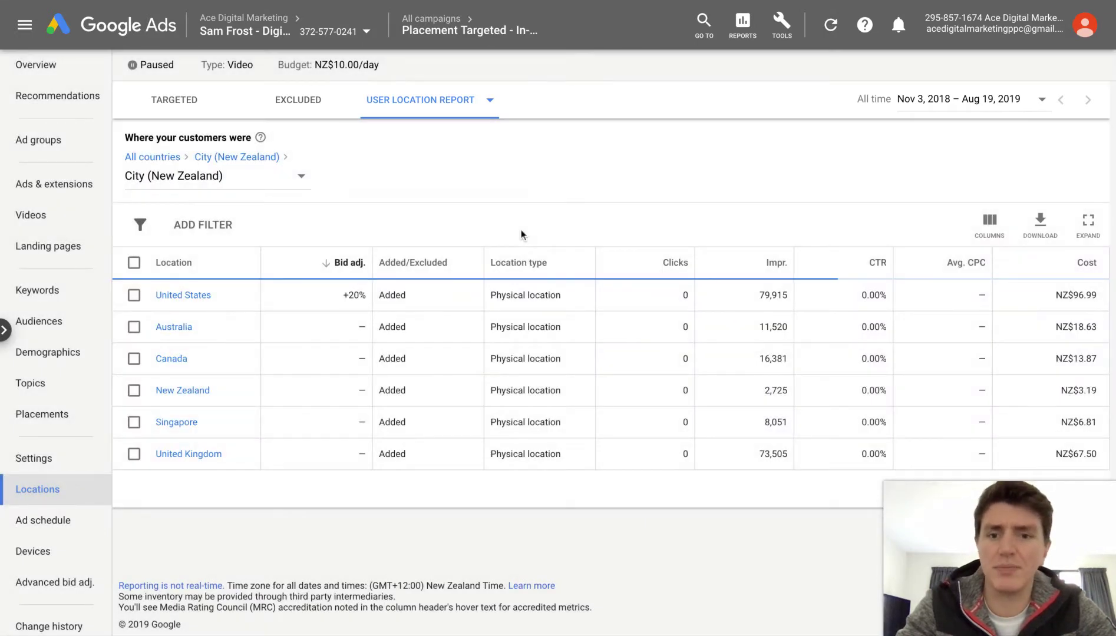
click(756, 265)
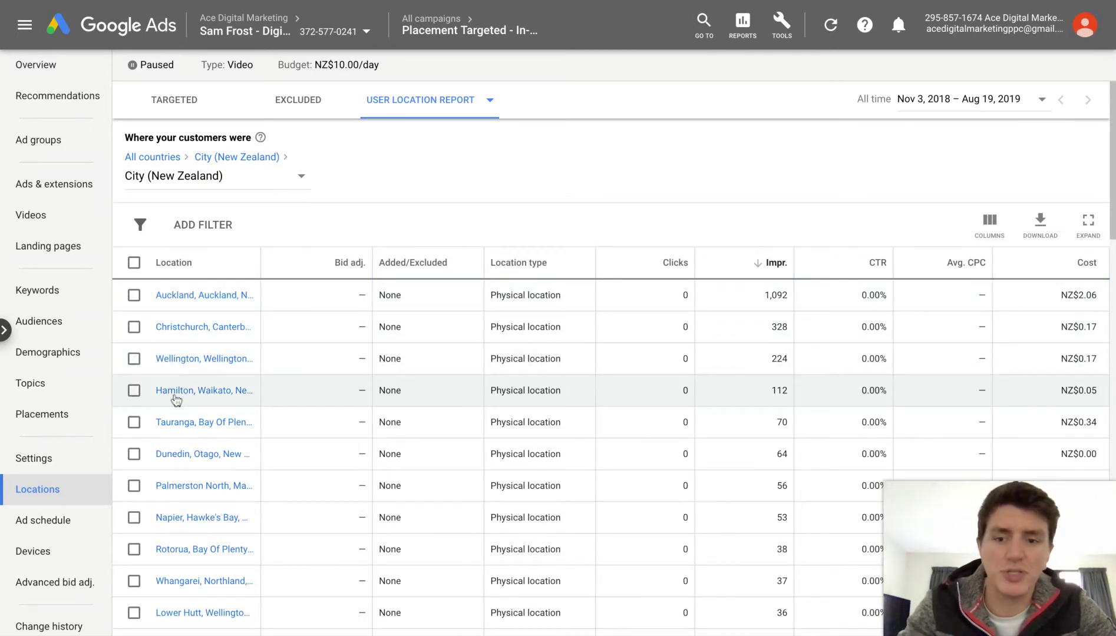
scroll(229, 407, down, 1)
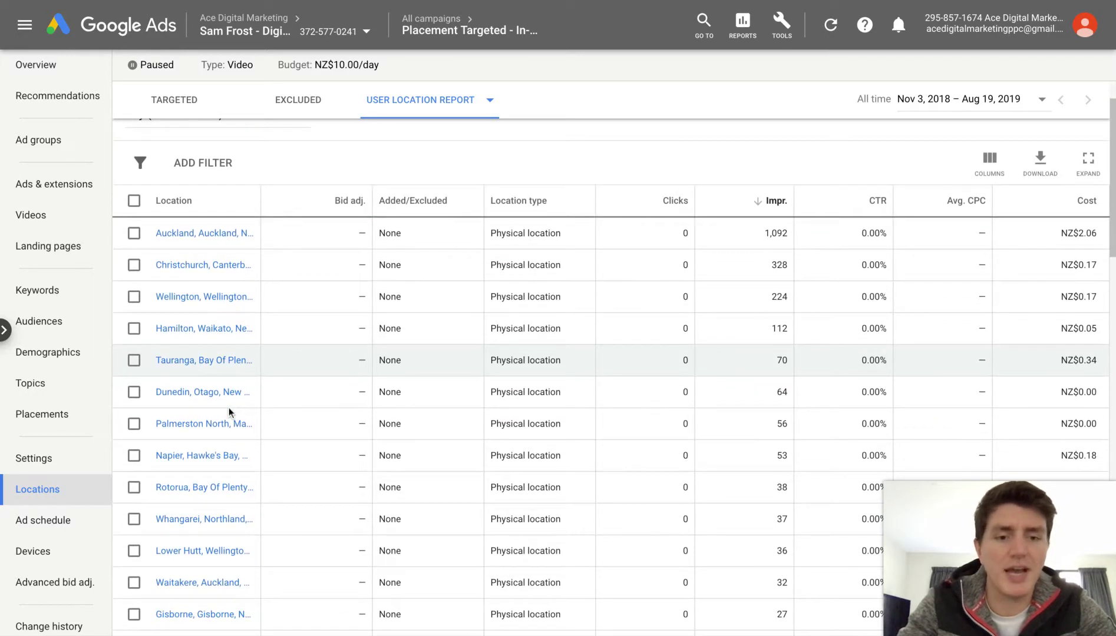
scroll(229, 408, up, 1)
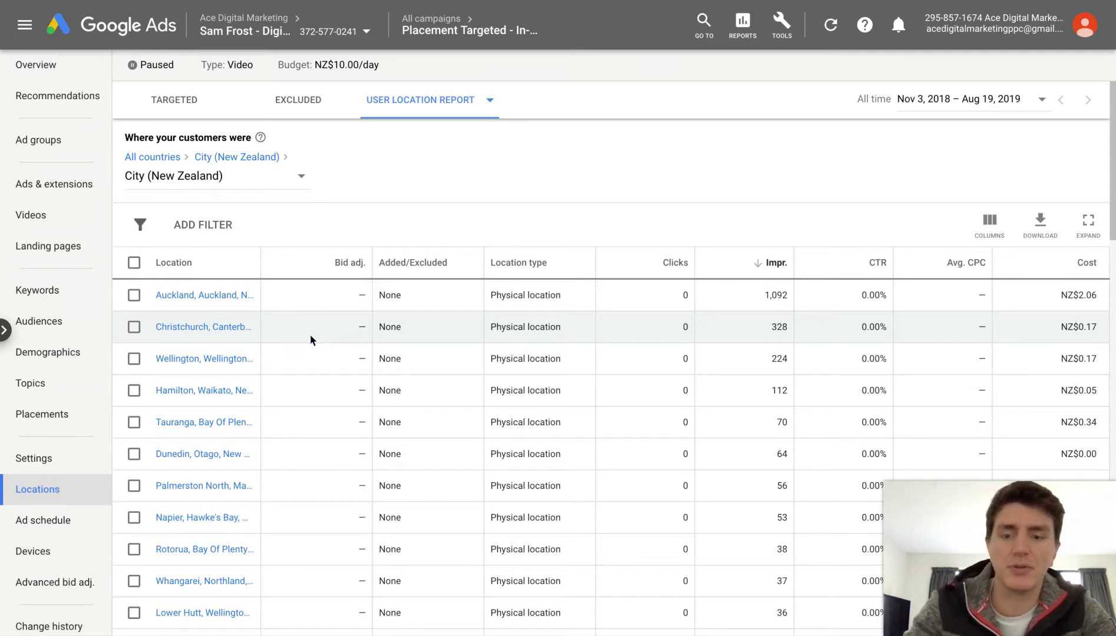
Step: Switch to the geographic report and review the United States broken down by state
click(422, 102)
click(416, 100)
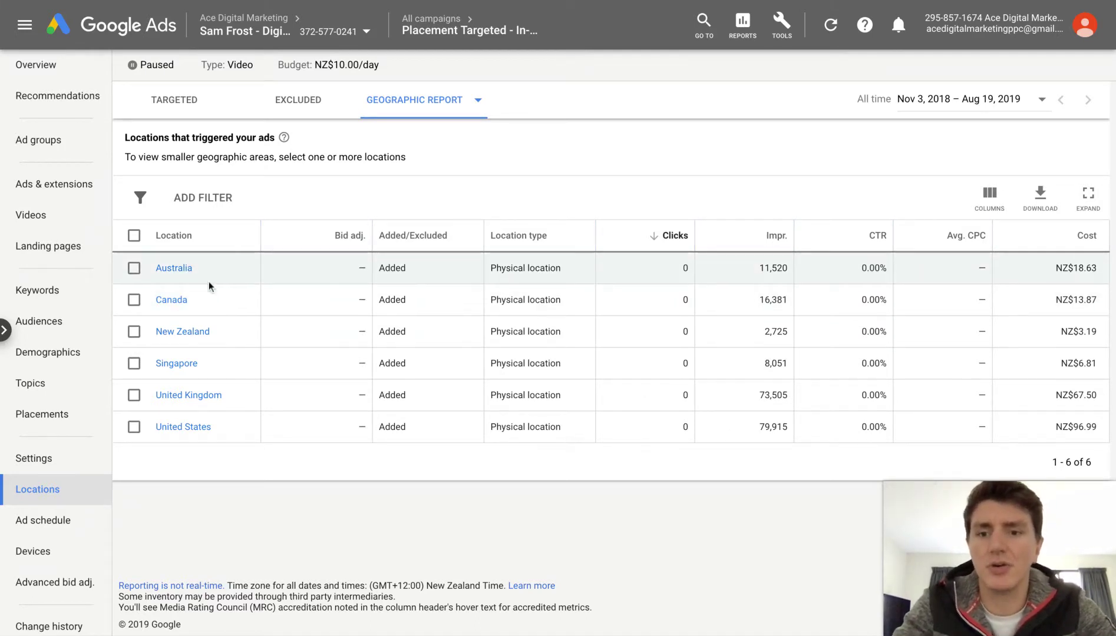
click(176, 430)
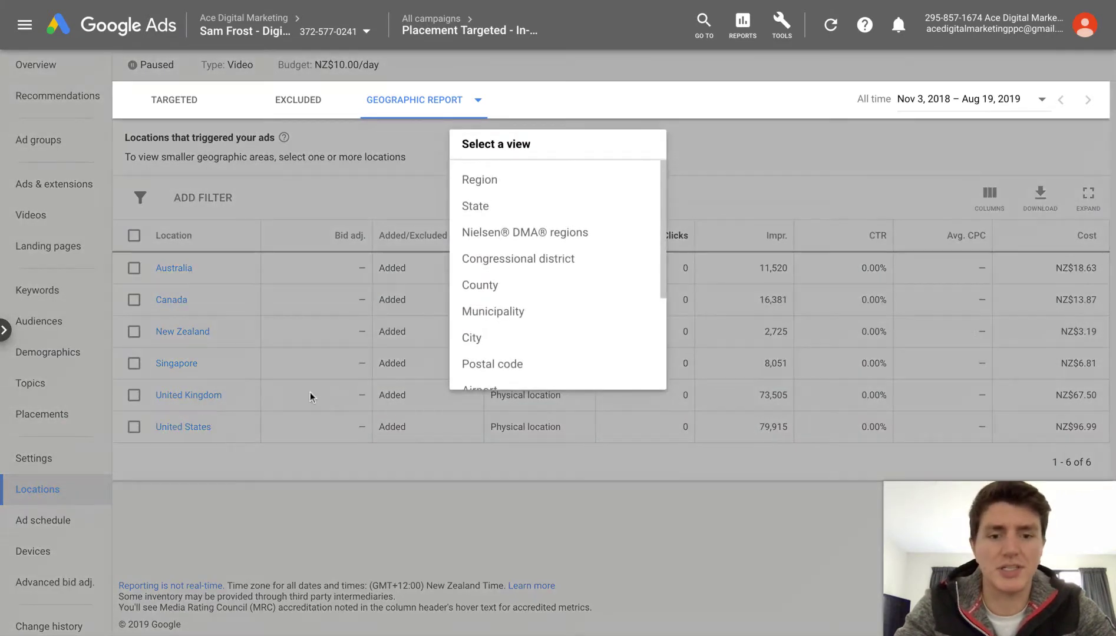
scroll(548, 260, down, 3)
scroll(536, 235, up, 3)
click(530, 217)
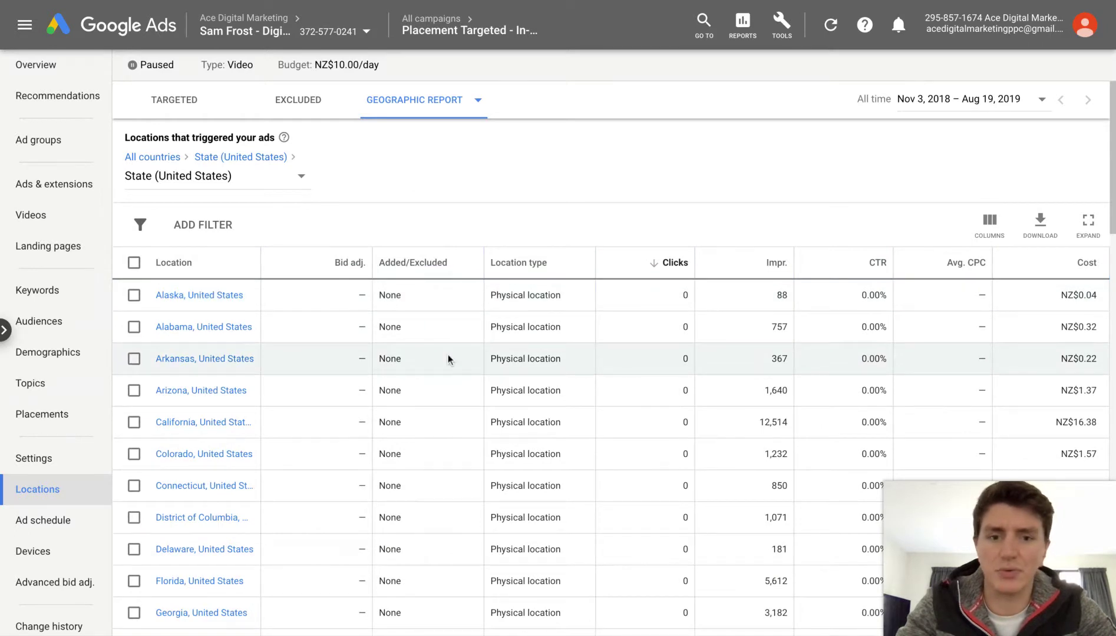
scroll(449, 355, down, 5)
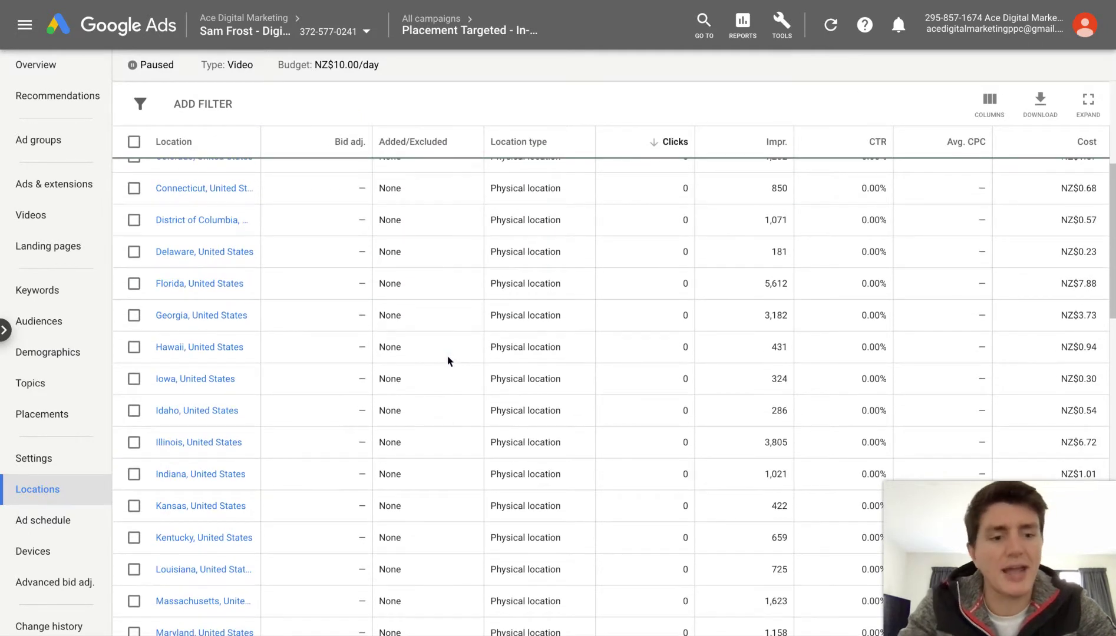
scroll(487, 361, up, 5)
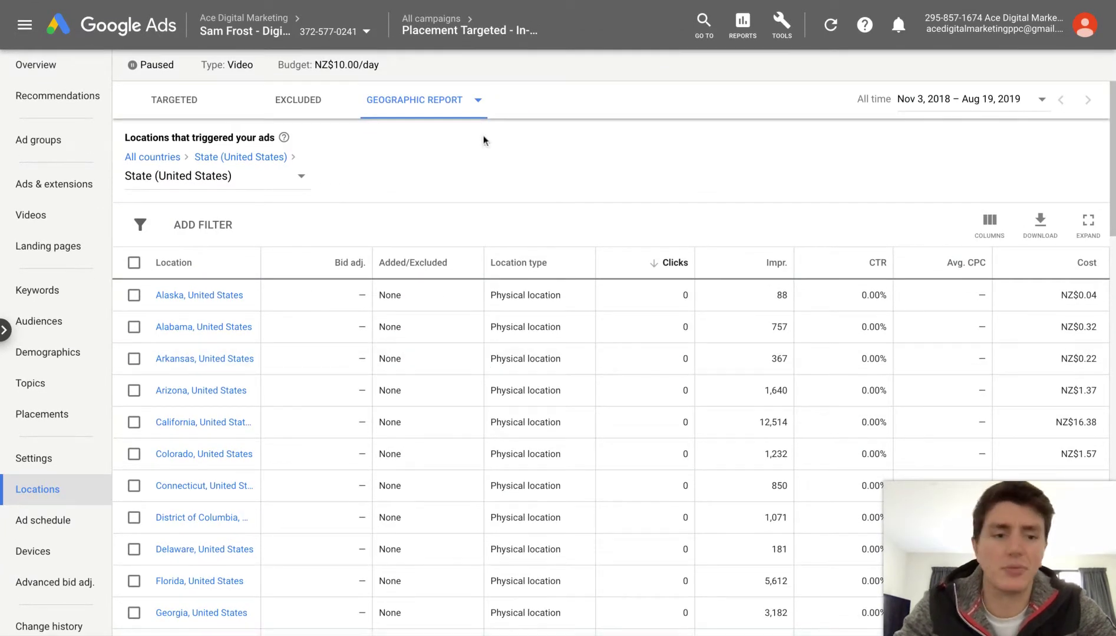
Step: Return to the targeted locations table and check which location reports are available
click(54, 489)
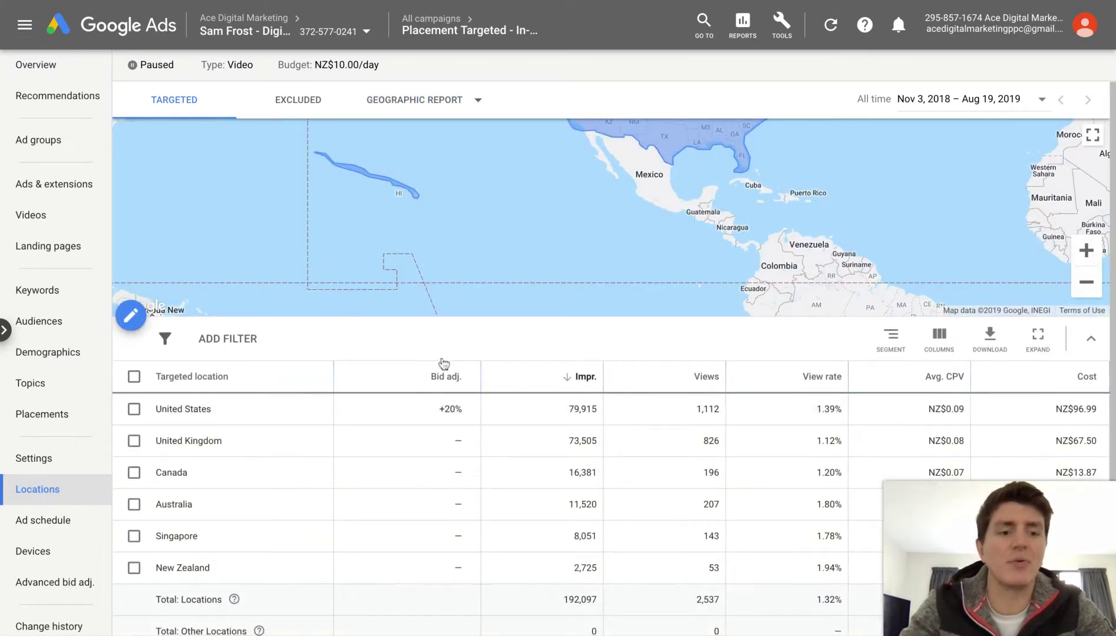
scroll(444, 364, down, 2)
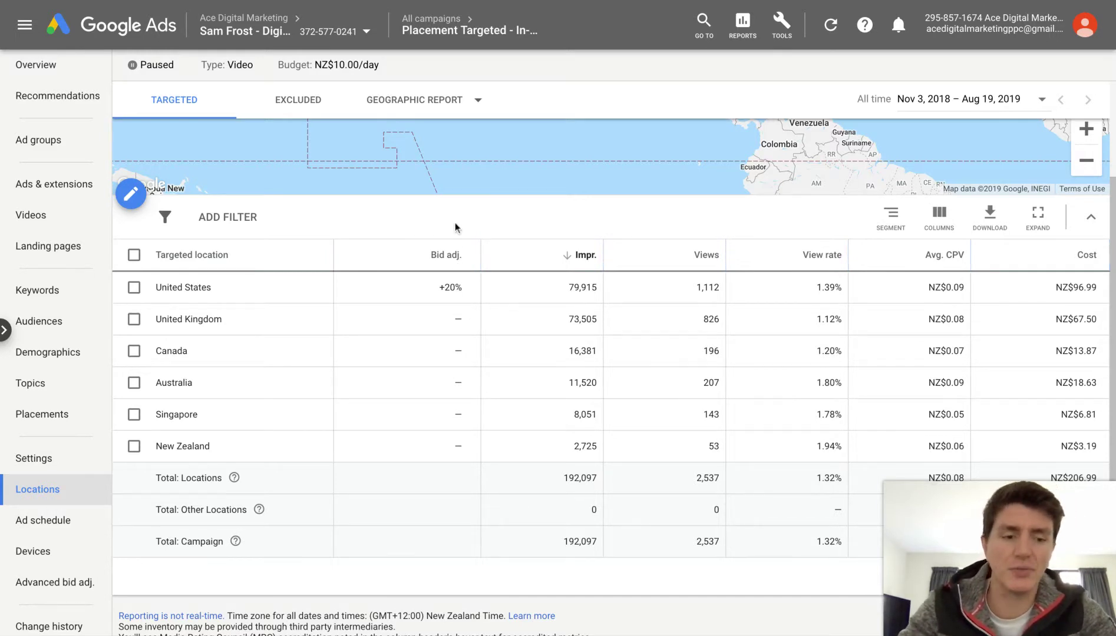
click(432, 90)
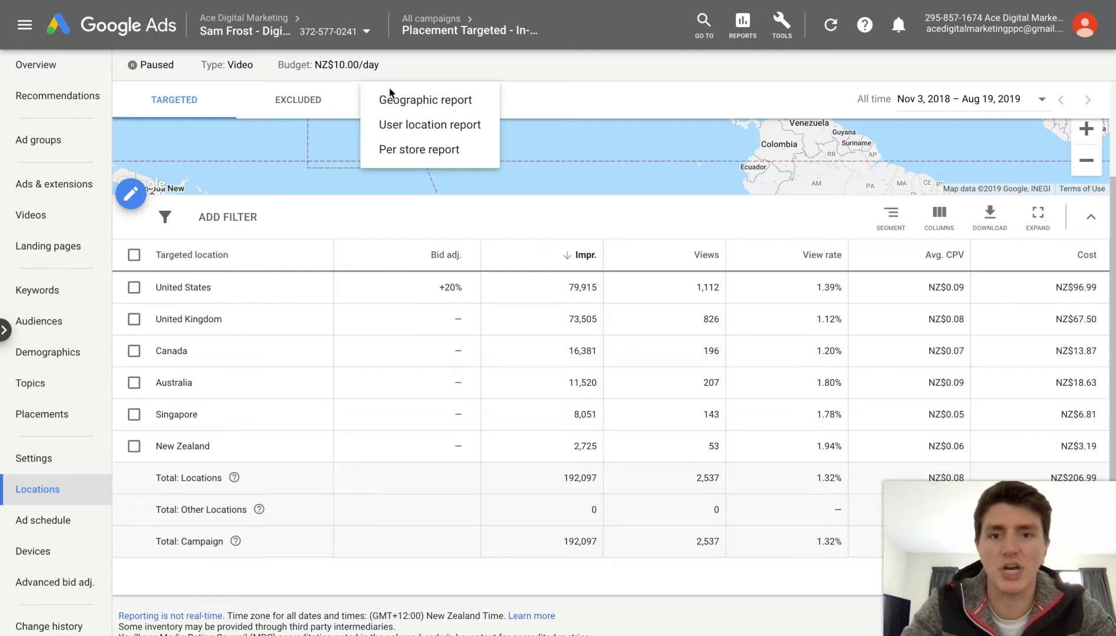
click(556, 84)
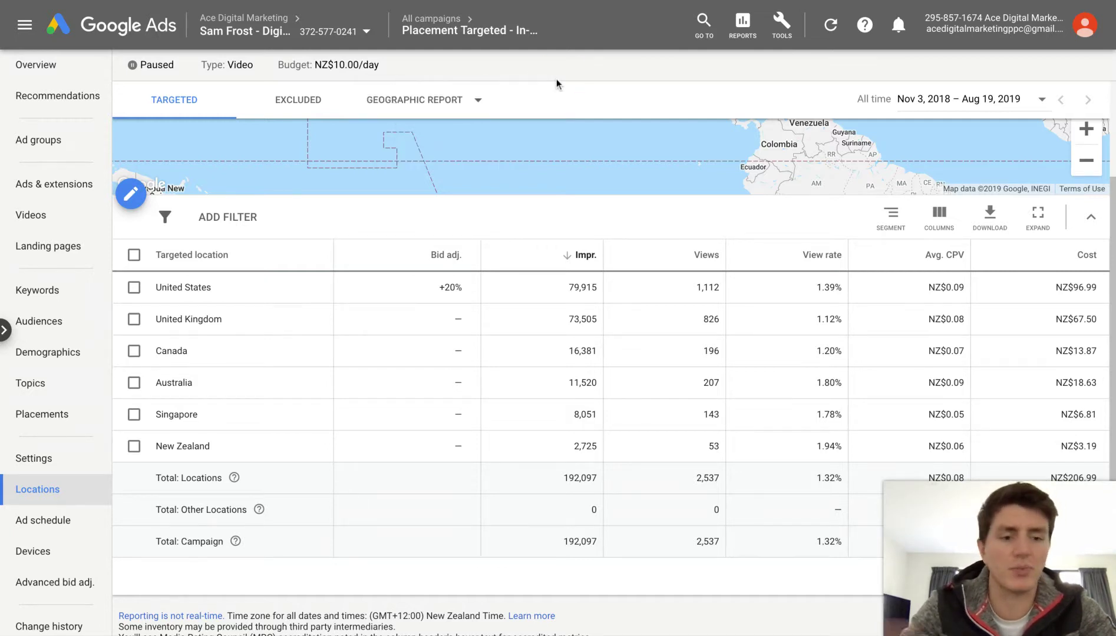